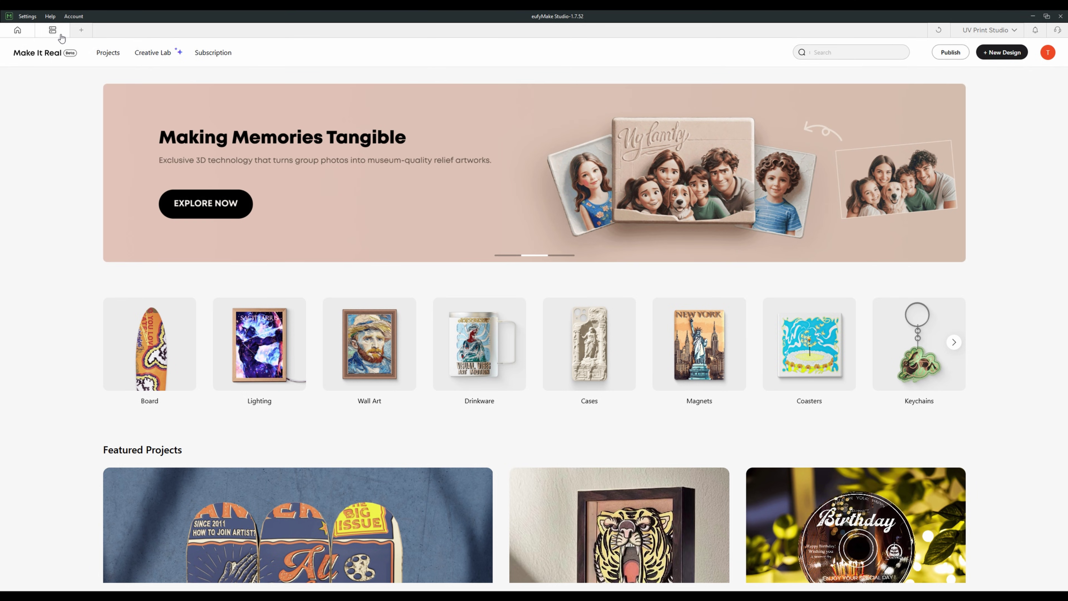
# Open a new canvas and snapshot the wooden board on the E1 flatbed as its background.
pyautogui.click(80, 30)
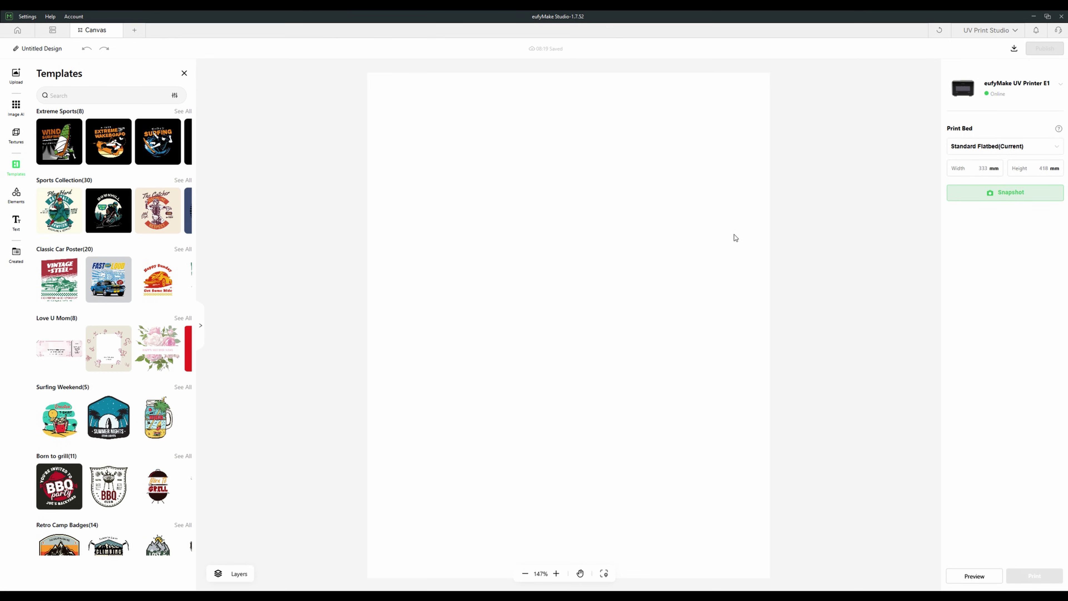
pyautogui.click(1016, 200)
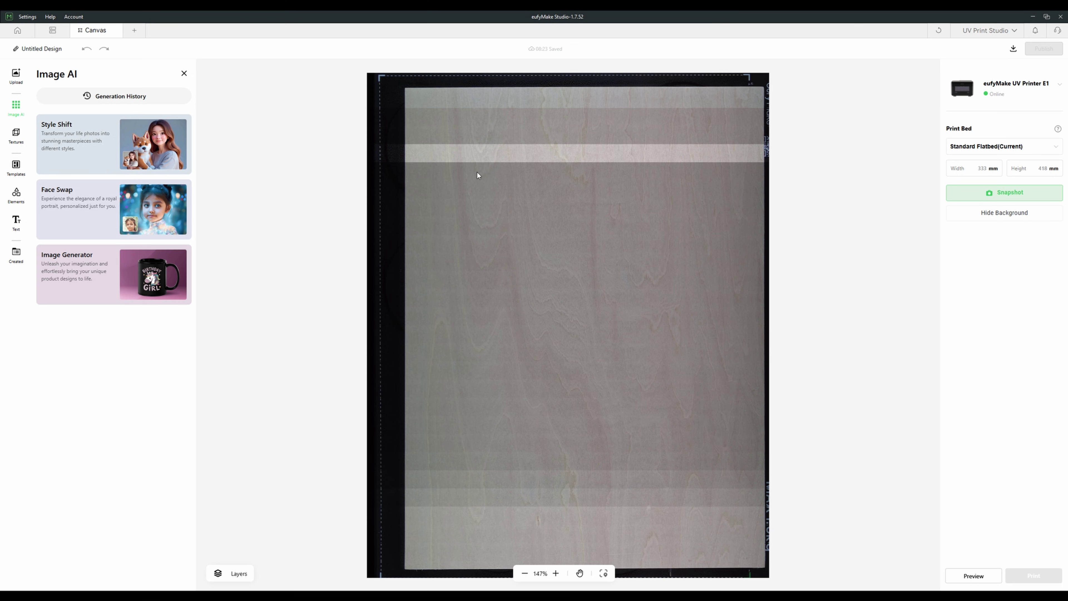
# Upload the steam train photo and place it over the board at 313.50 × 418.00 mm.
pyautogui.click(16, 75)
pyautogui.click(87, 99)
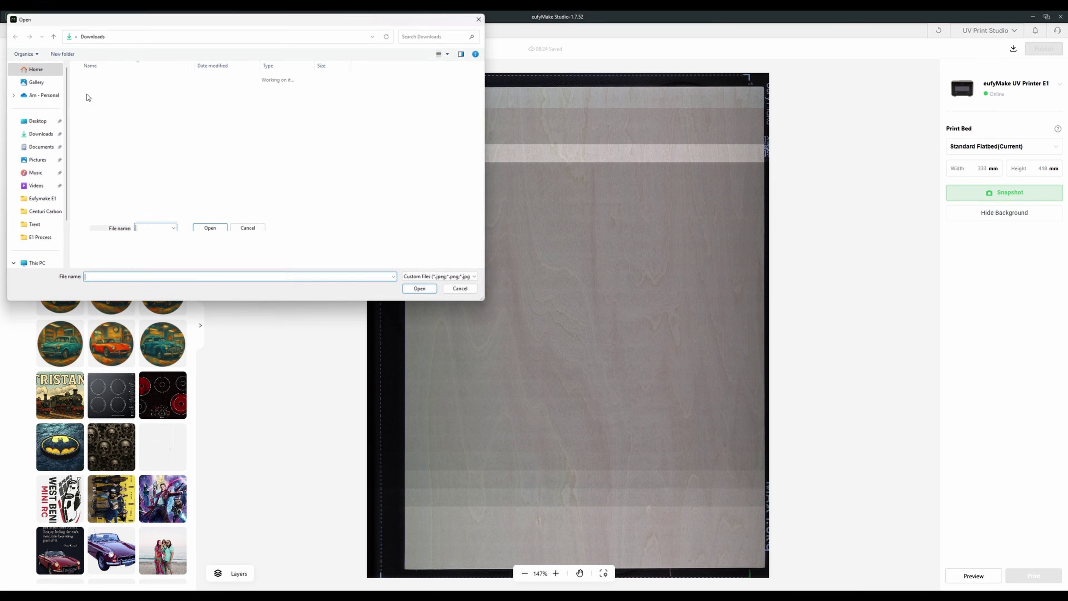
pyautogui.click(139, 89)
pyautogui.click(429, 293)
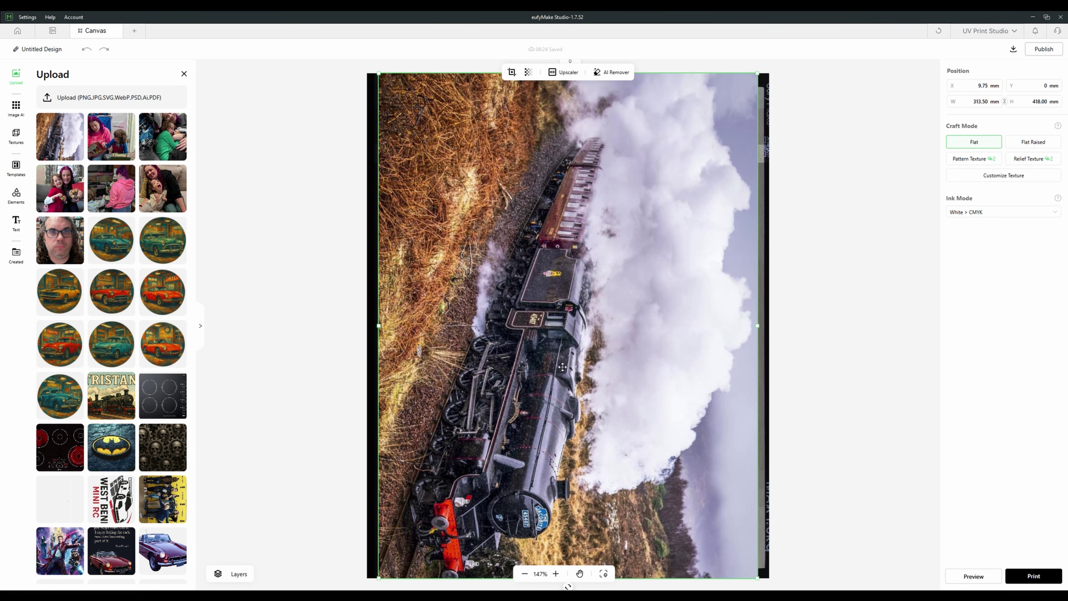
# Move and shrink the train photo to 300.75 × 401 mm at X 2.15, Y 6.23 mm.
pyautogui.moveTo(560, 348)
pyautogui.mouseDown()
pyautogui.moveTo(571, 331)
pyautogui.moveTo(568, 340)
pyautogui.mouseUp()
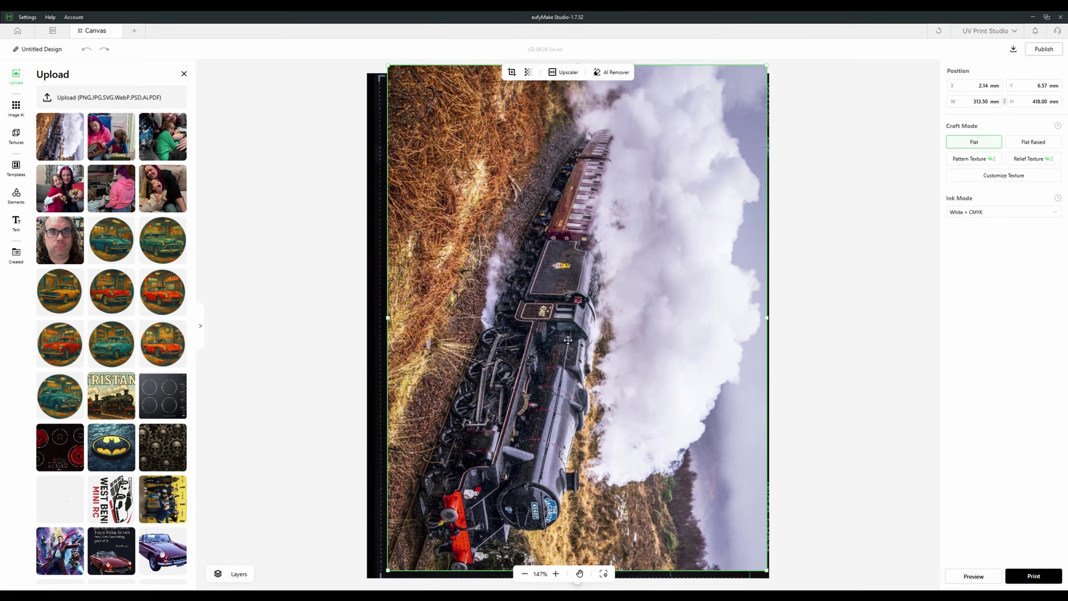
pyautogui.moveTo(387, 64); pyautogui.dragTo(386, 103)
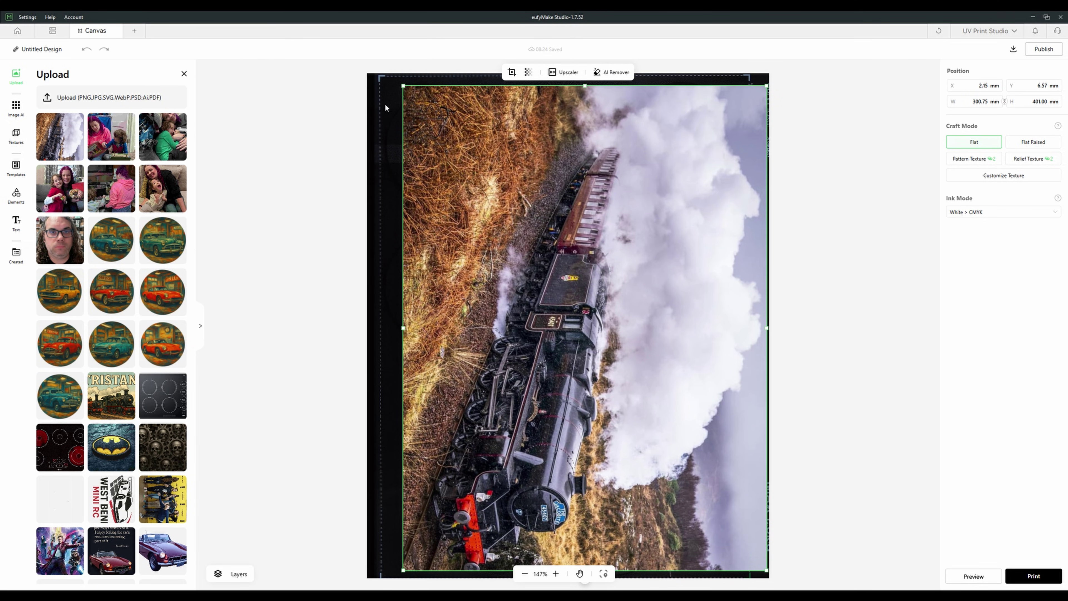
pyautogui.moveTo(517, 307)
pyautogui.mouseDown()
pyautogui.moveTo(526, 282)
pyautogui.moveTo(521, 303)
pyautogui.mouseUp()
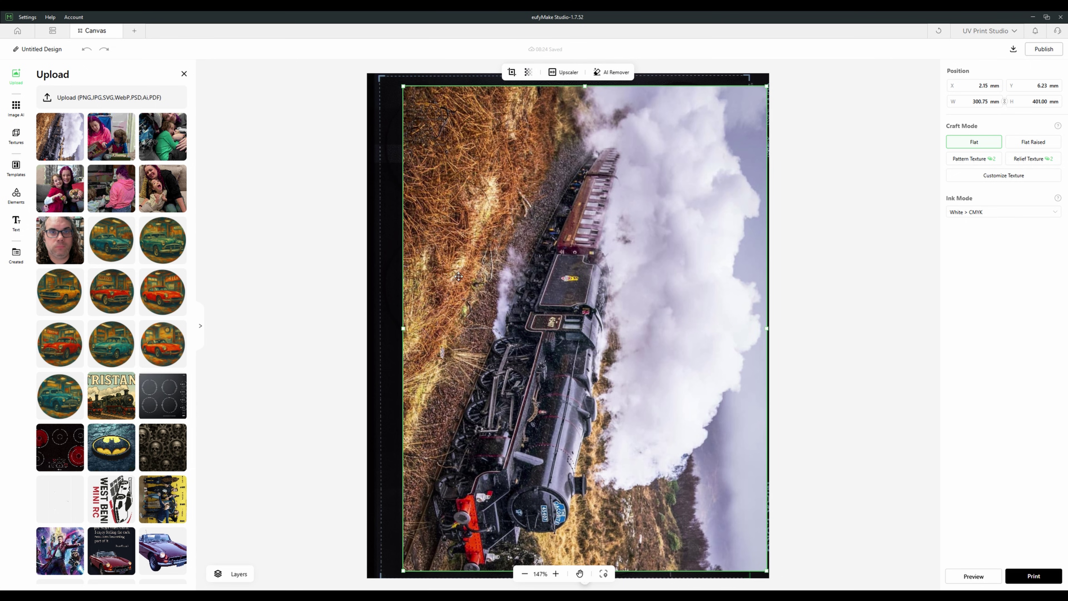
pyautogui.moveTo(682, 595)
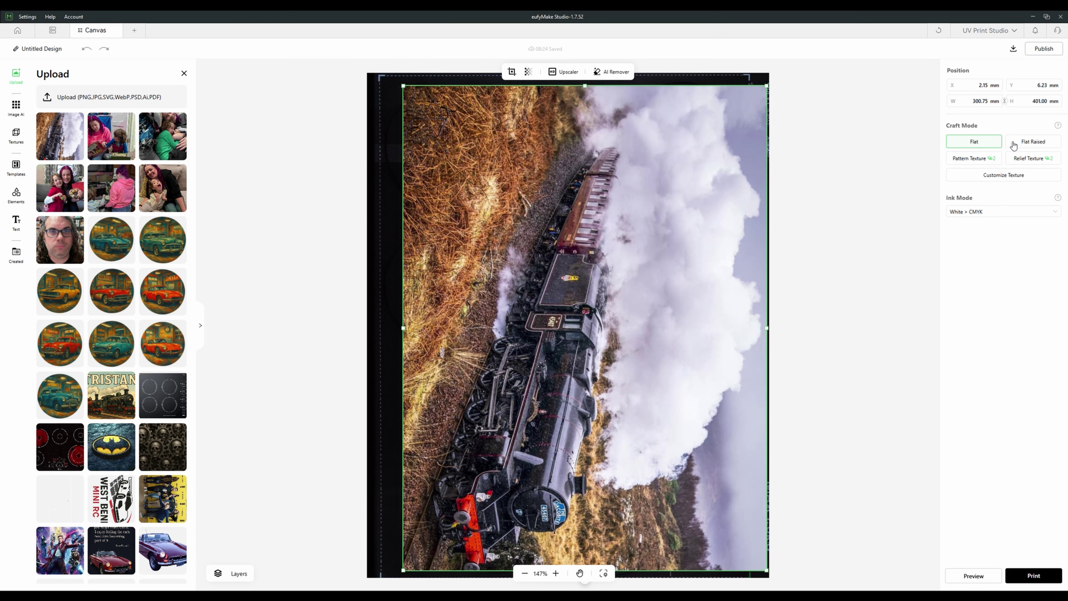
# Apply Pattern Texture to the photo with 2 mm thickness and smoothness 7.
pyautogui.click(964, 161)
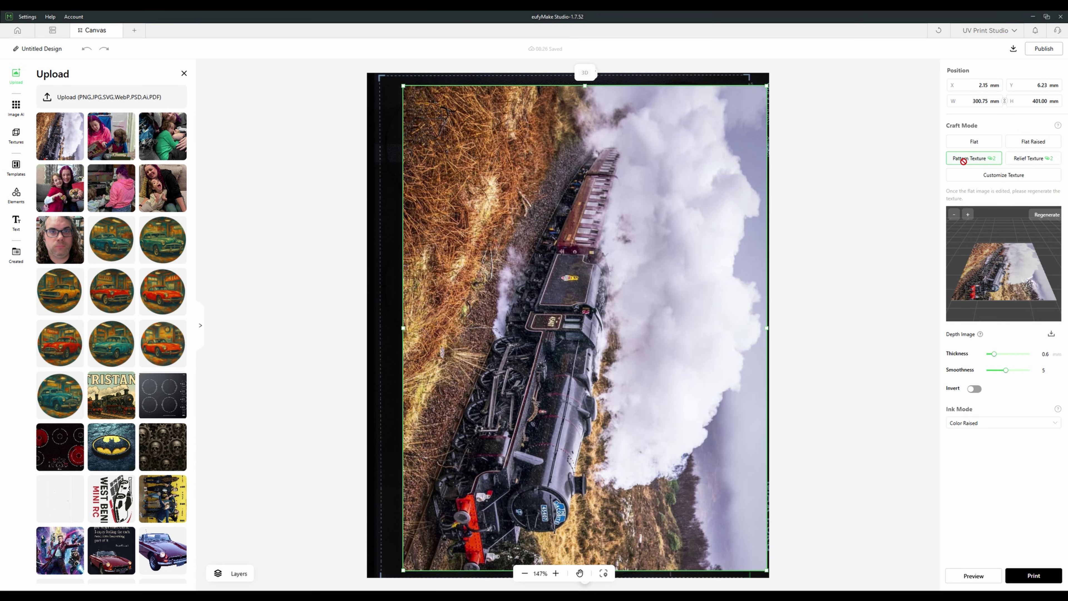
pyautogui.moveTo(994, 357); pyautogui.dragTo(1032, 355)
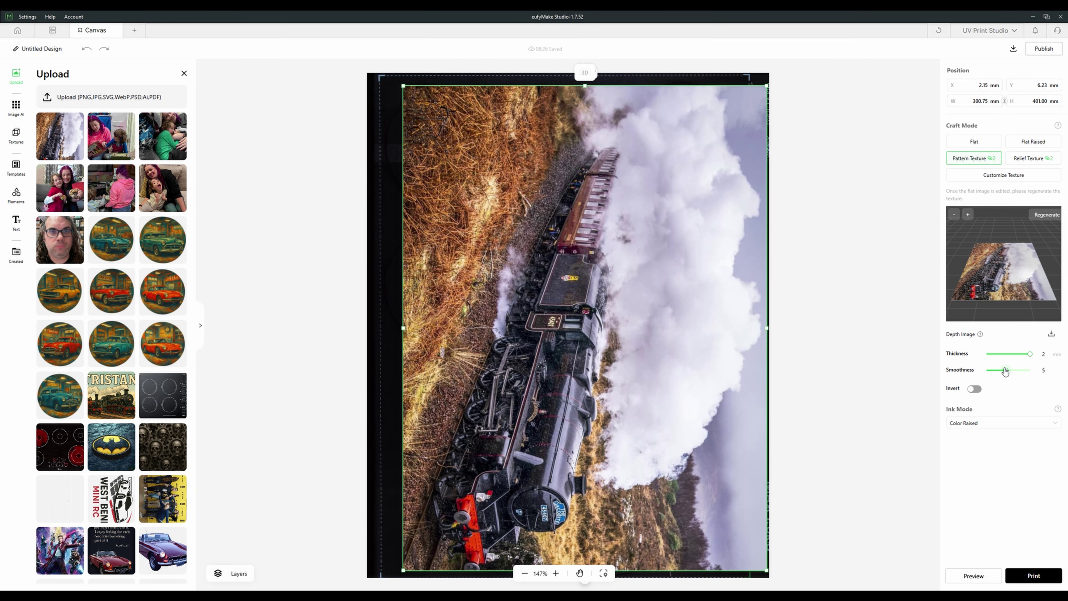
pyautogui.moveTo(1005, 370)
pyautogui.mouseDown()
pyautogui.moveTo(1037, 372)
pyautogui.moveTo(984, 371)
pyautogui.moveTo(1037, 370)
pyautogui.moveTo(984, 371)
pyautogui.moveTo(1014, 373)
pyautogui.mouseUp()
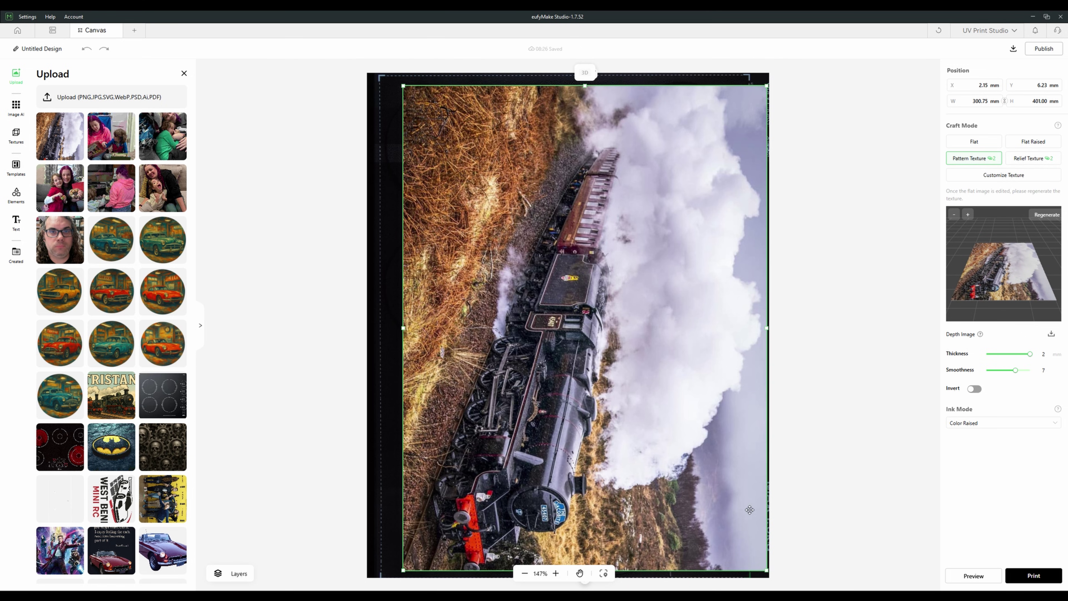
# Inspect the textured plate in 3D preview, raising pattern smoothness to 10, then return to the editor.
pyautogui.click(973, 579)
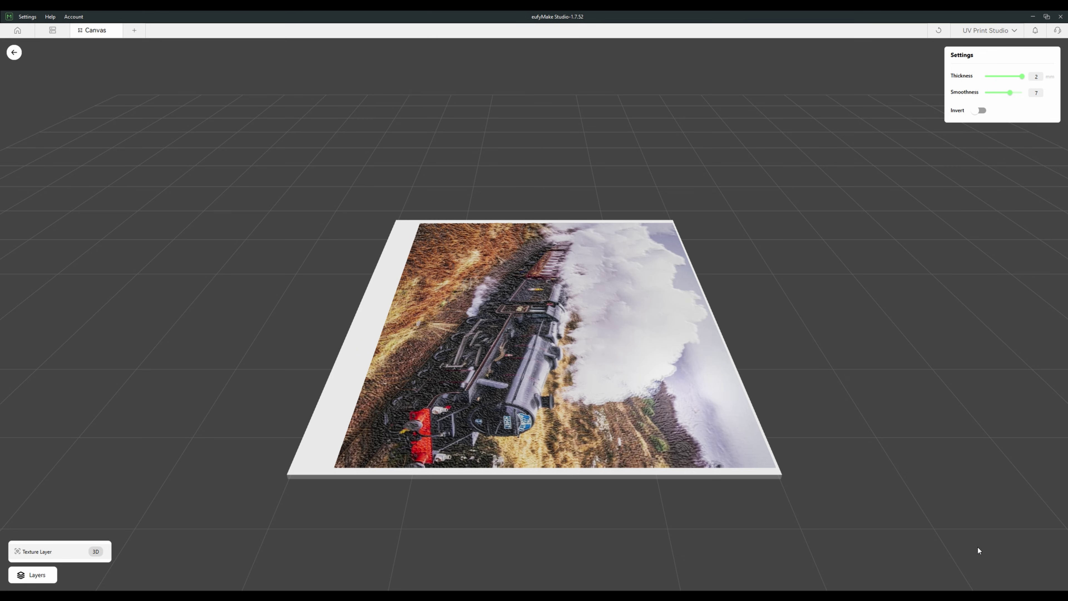
pyautogui.scroll(5, 591, 480)
pyautogui.moveTo(595, 459); pyautogui.dragTo(672, 510)
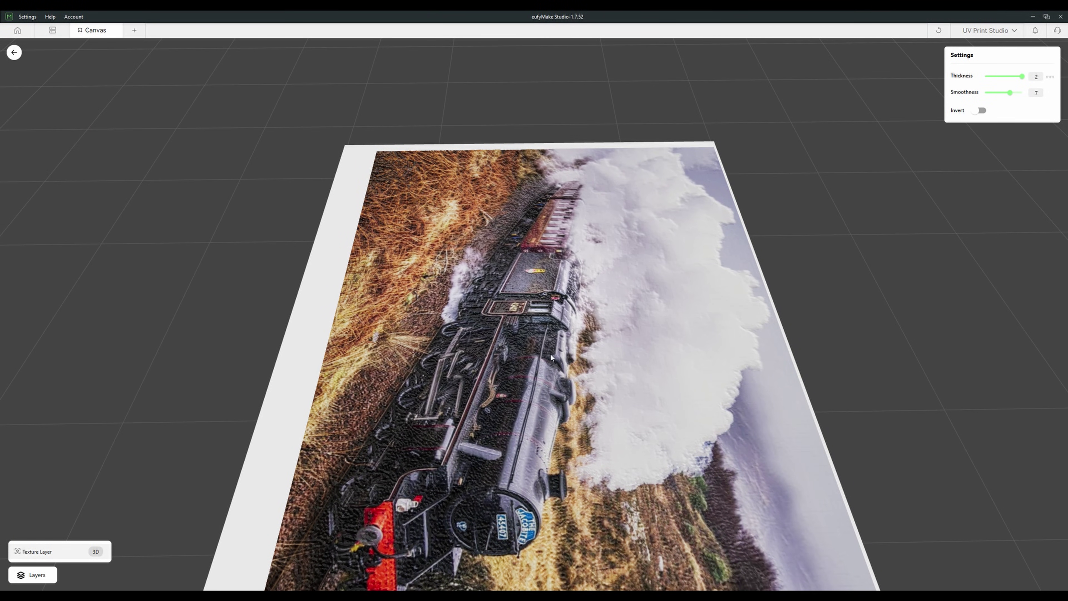
pyautogui.moveTo(1010, 92); pyautogui.dragTo(985, 98)
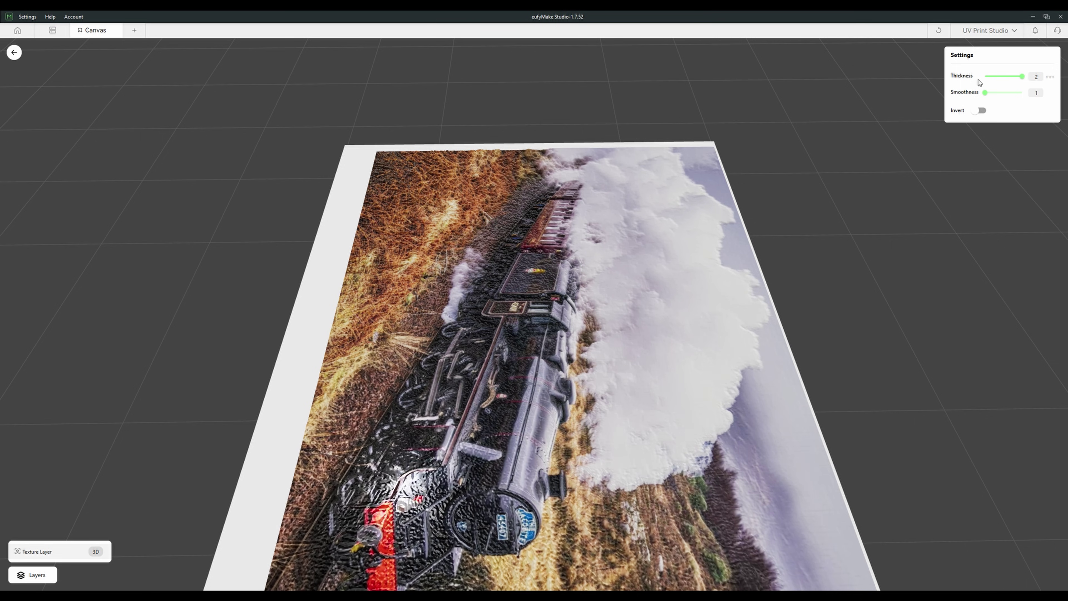
pyautogui.moveTo(985, 93); pyautogui.dragTo(1028, 97)
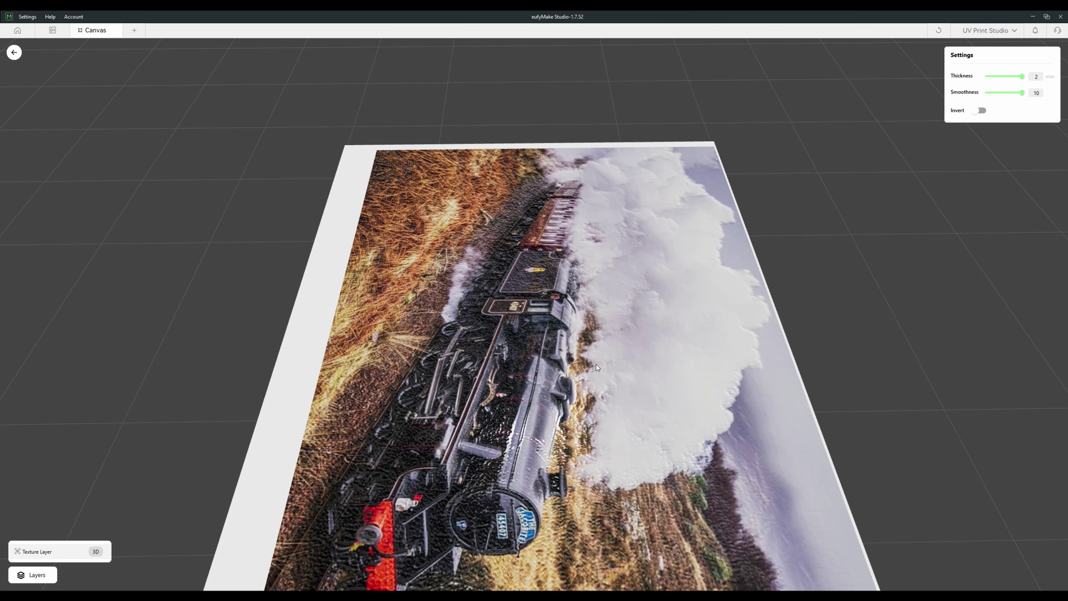
pyautogui.moveTo(570, 382); pyautogui.dragTo(320, 549)
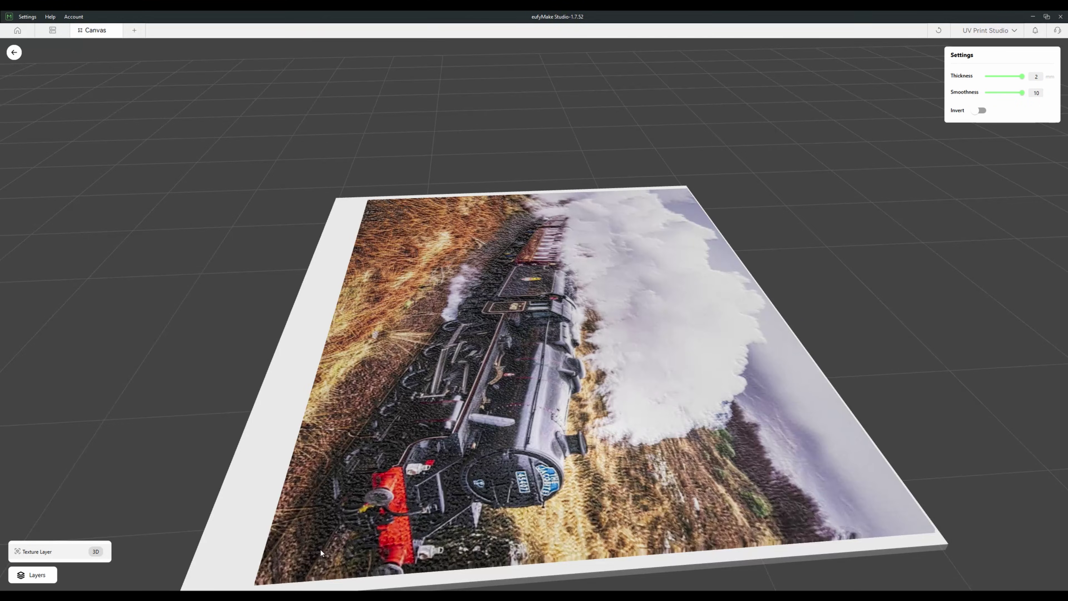
pyautogui.click(15, 53)
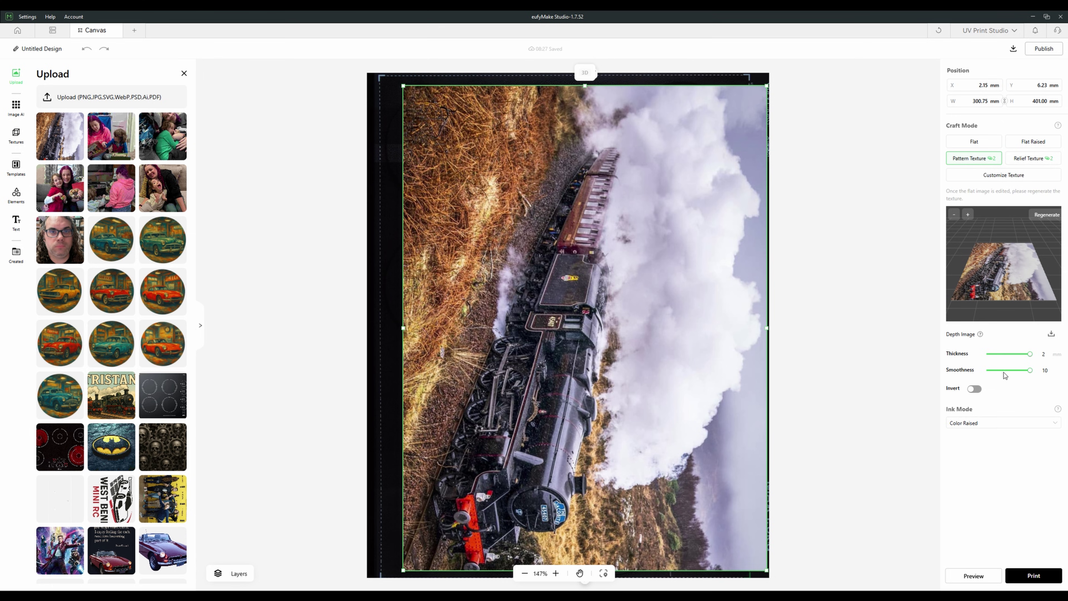
# Switch the photo to Relief Texture and raise its thickness to the 5 mm maximum.
pyautogui.click(1035, 160)
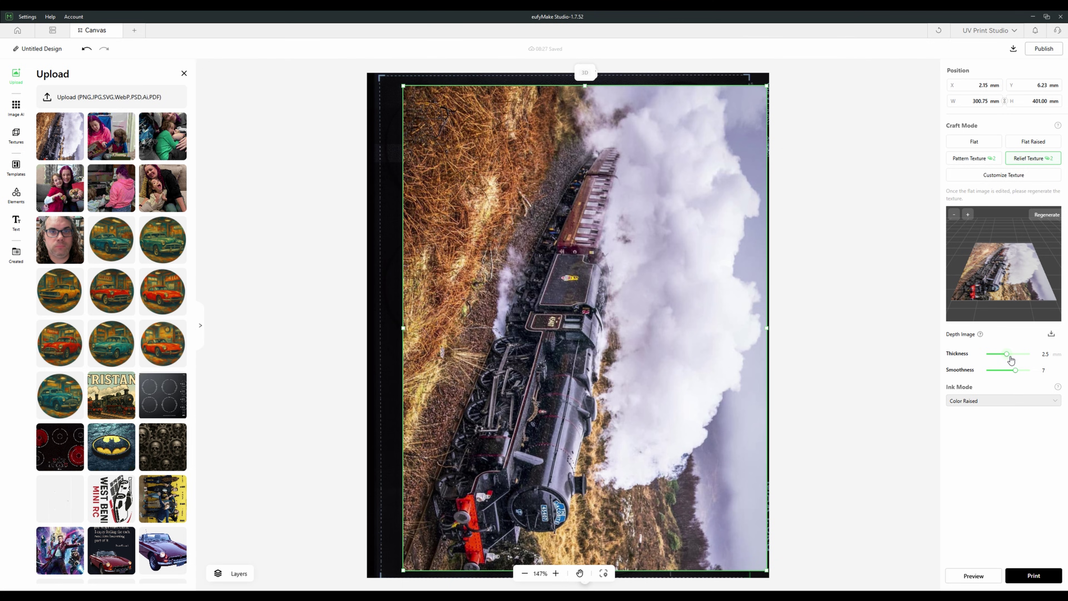
pyautogui.moveTo(1011, 357); pyautogui.dragTo(1031, 355)
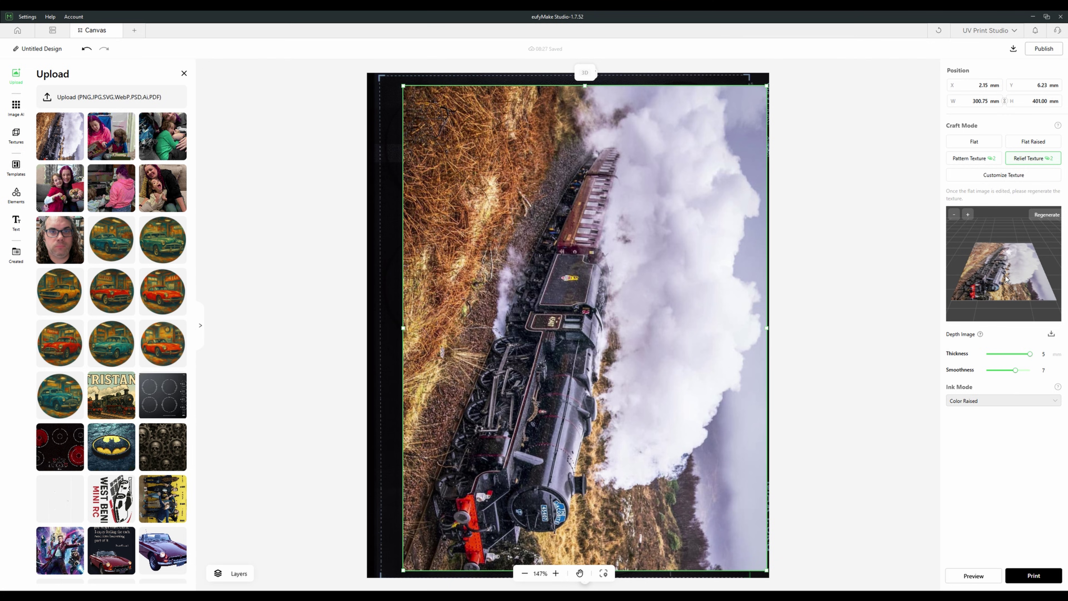
# Open the 3D preview of the relief print and view it at grazing and edge-on angles.
pyautogui.click(968, 575)
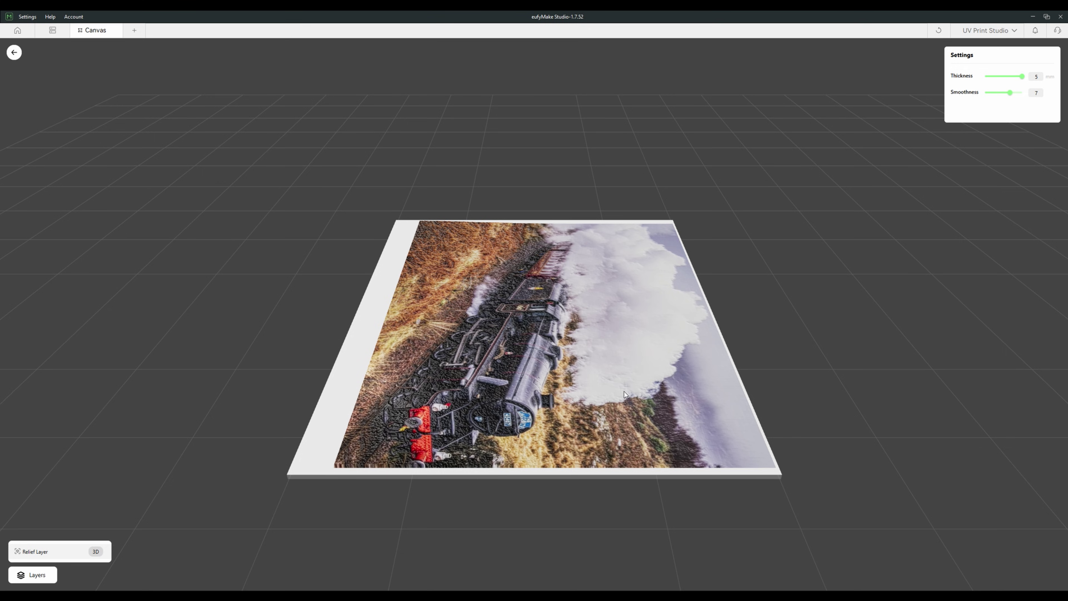
pyautogui.moveTo(624, 392); pyautogui.dragTo(568, 452)
pyautogui.scroll(5, 543, 415)
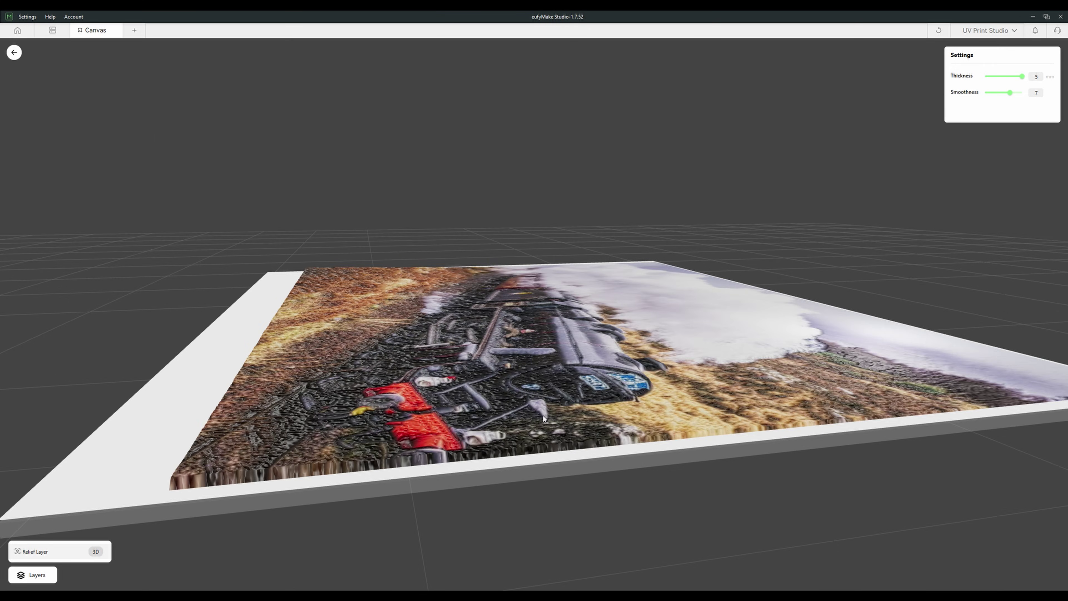
pyautogui.moveTo(543, 416); pyautogui.dragTo(538, 529)
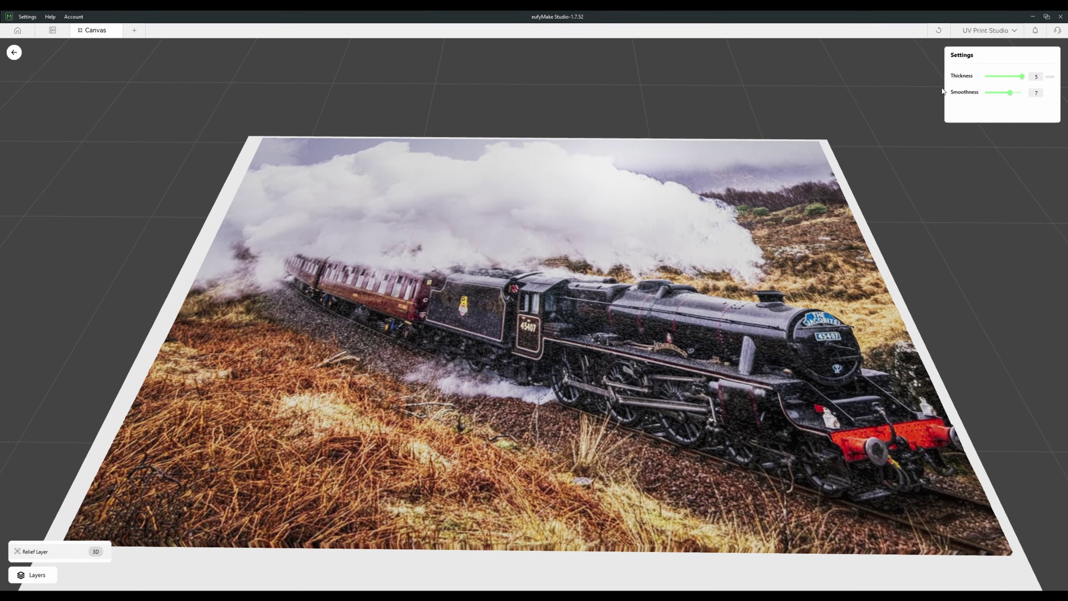
# Try a 0.3 mm relief thickness, then a thicker one, and leave the preview.
pyautogui.moveTo(1023, 76); pyautogui.dragTo(935, 88)
pyautogui.moveTo(656, 505); pyautogui.dragTo(864, 278)
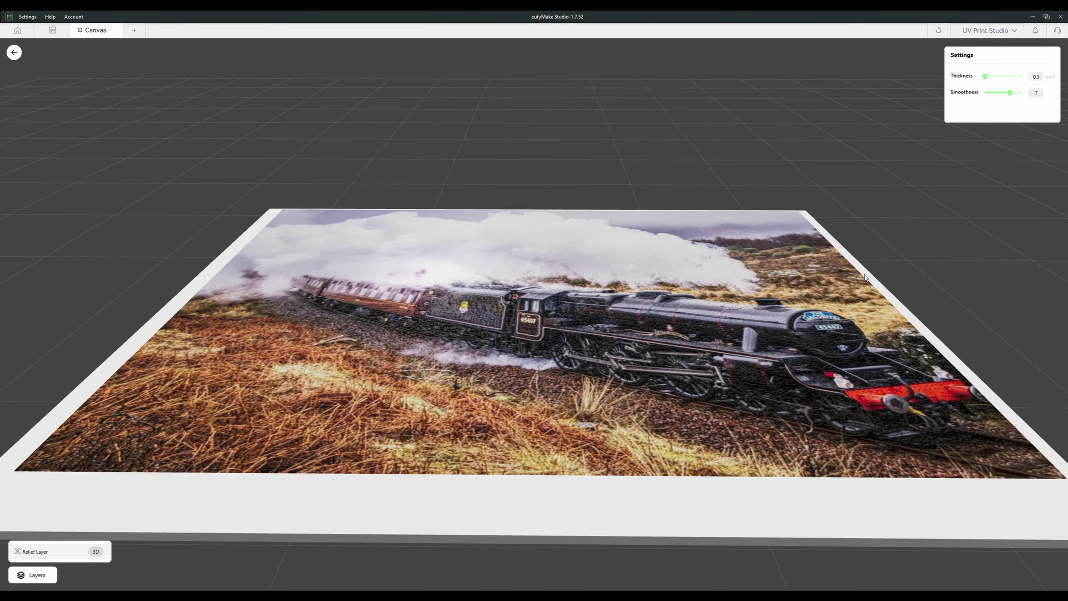
pyautogui.moveTo(992, 76)
pyautogui.mouseDown()
pyautogui.moveTo(1010, 79)
pyautogui.moveTo(993, 79)
pyautogui.mouseUp()
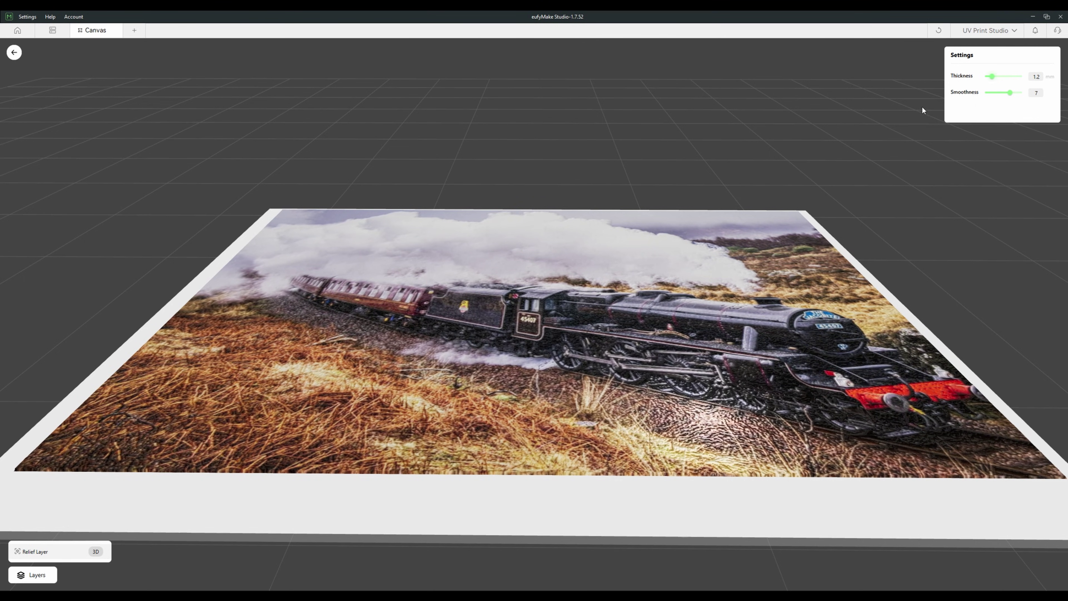
pyautogui.press('Escape')
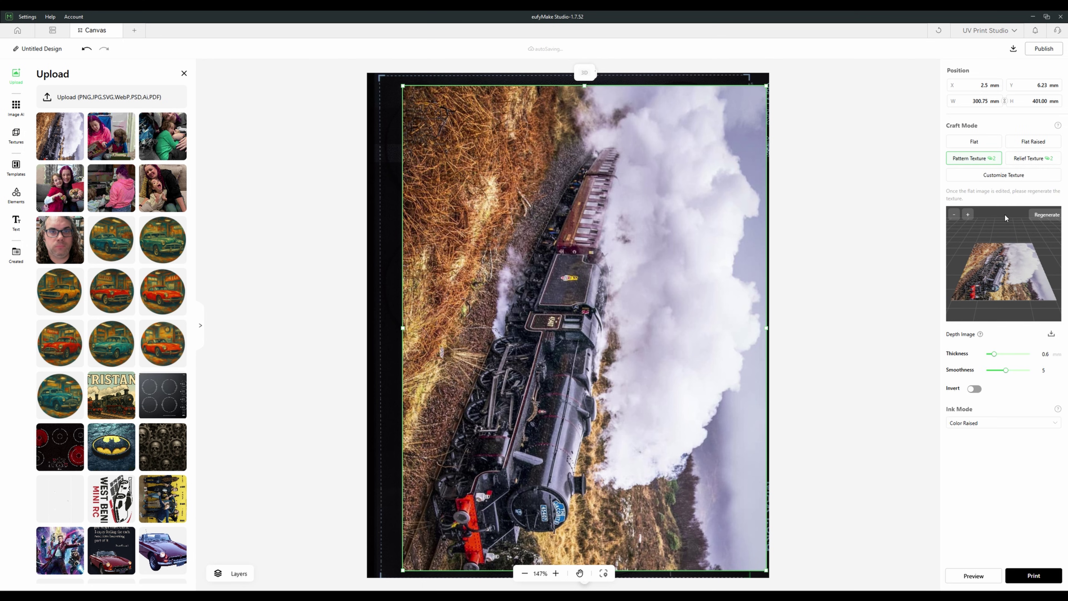
# Set the pattern texture to 2 mm thickness and smoothness 8, keeping Color Raised ink.
pyautogui.moveTo(1011, 357); pyautogui.dragTo(1032, 354)
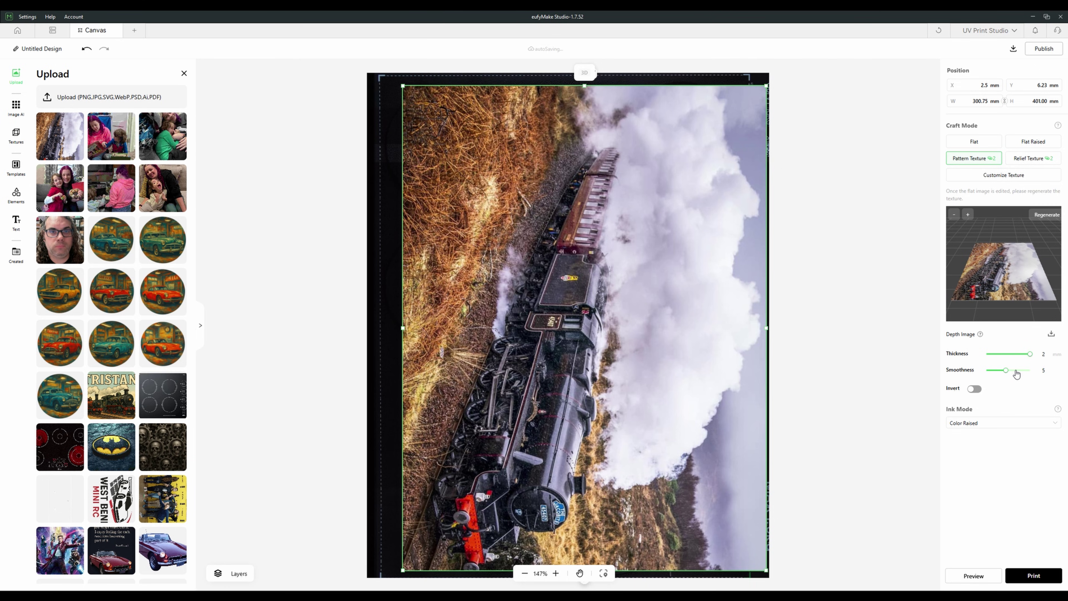
pyautogui.moveTo(1017, 373); pyautogui.dragTo(1027, 373)
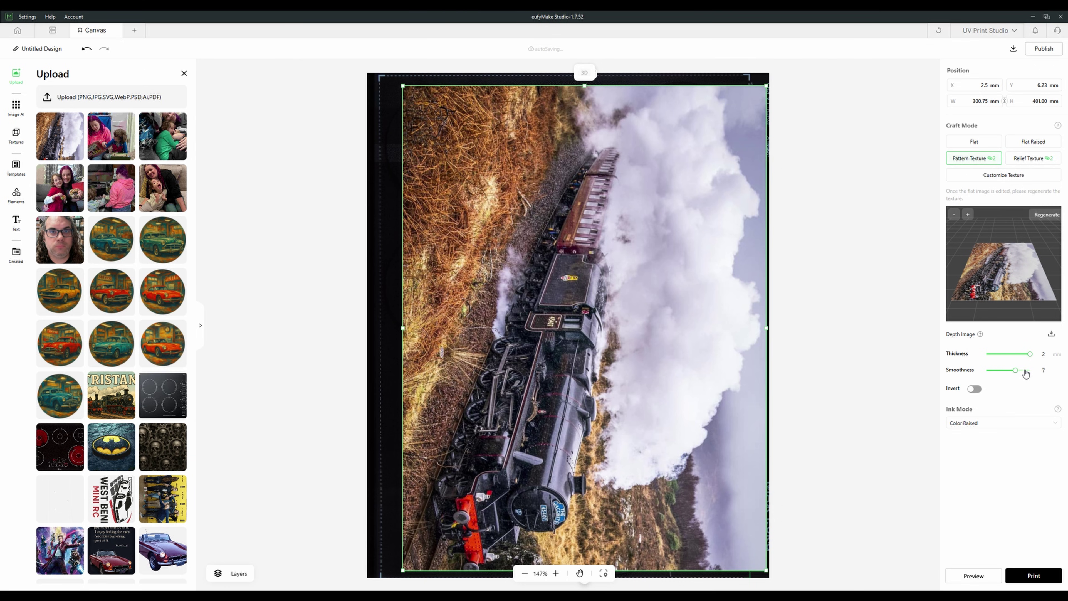
pyautogui.click(975, 424)
pyautogui.click(975, 425)
pyautogui.click(975, 425)
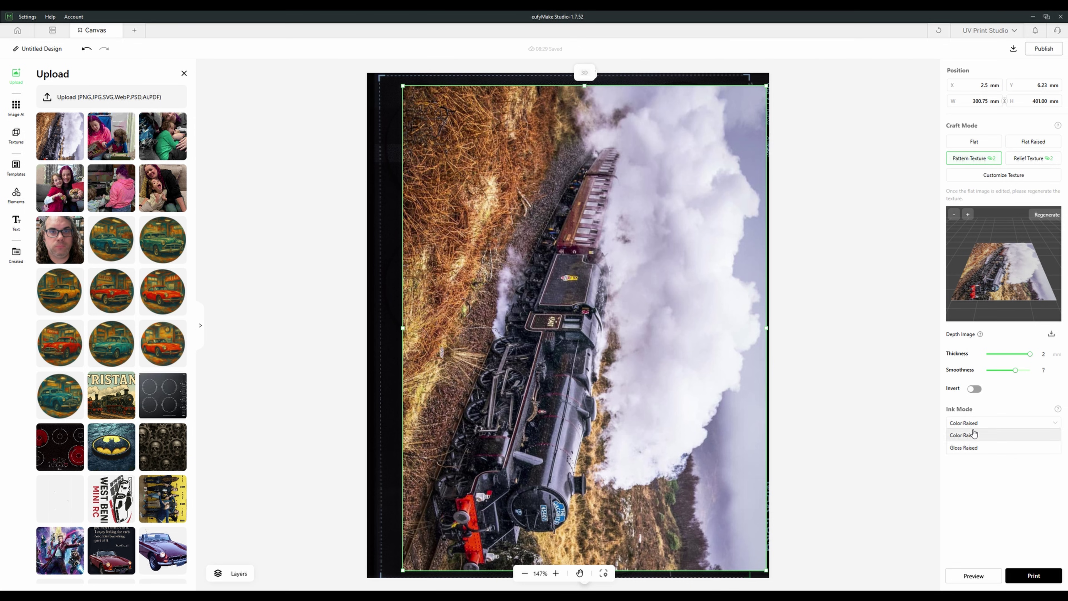
pyautogui.click(969, 437)
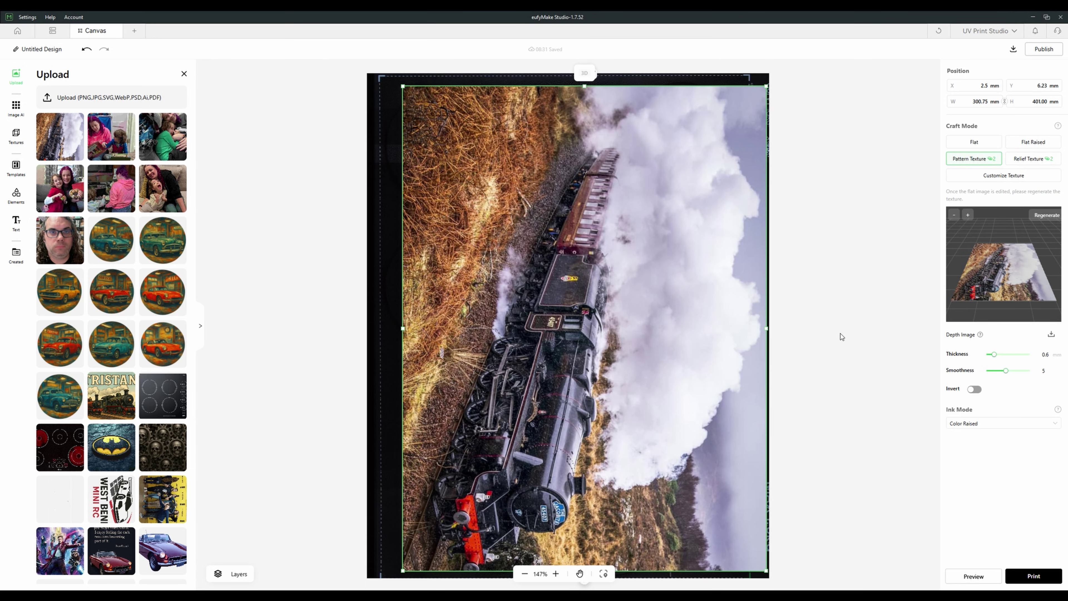
pyautogui.moveTo(995, 354); pyautogui.dragTo(1030, 355)
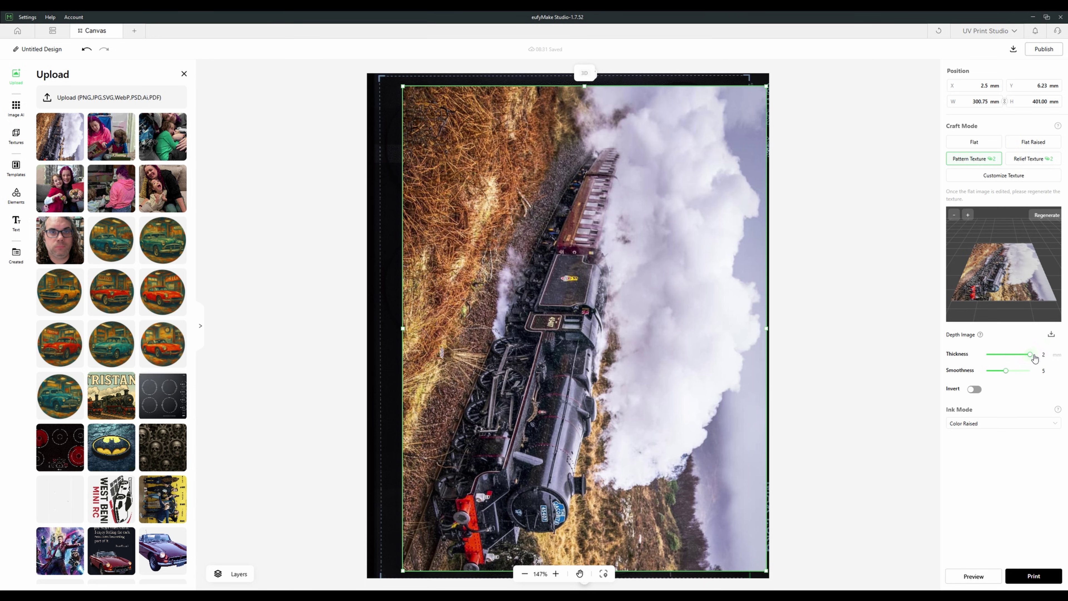
pyautogui.click(1020, 372)
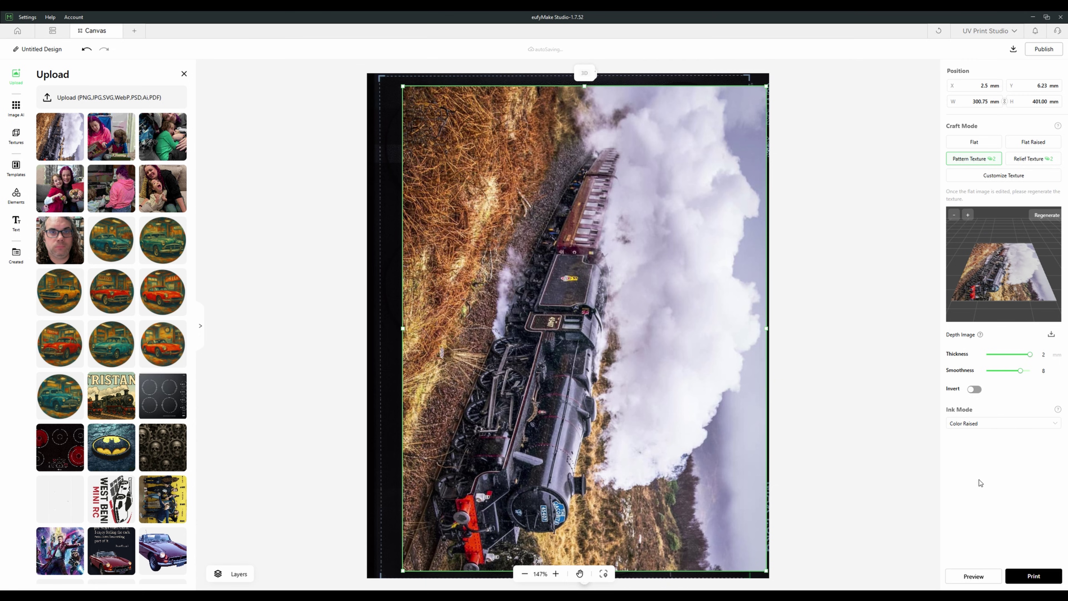
# Go to print settings for the train design and choose Wood as the material.
pyautogui.click(1046, 574)
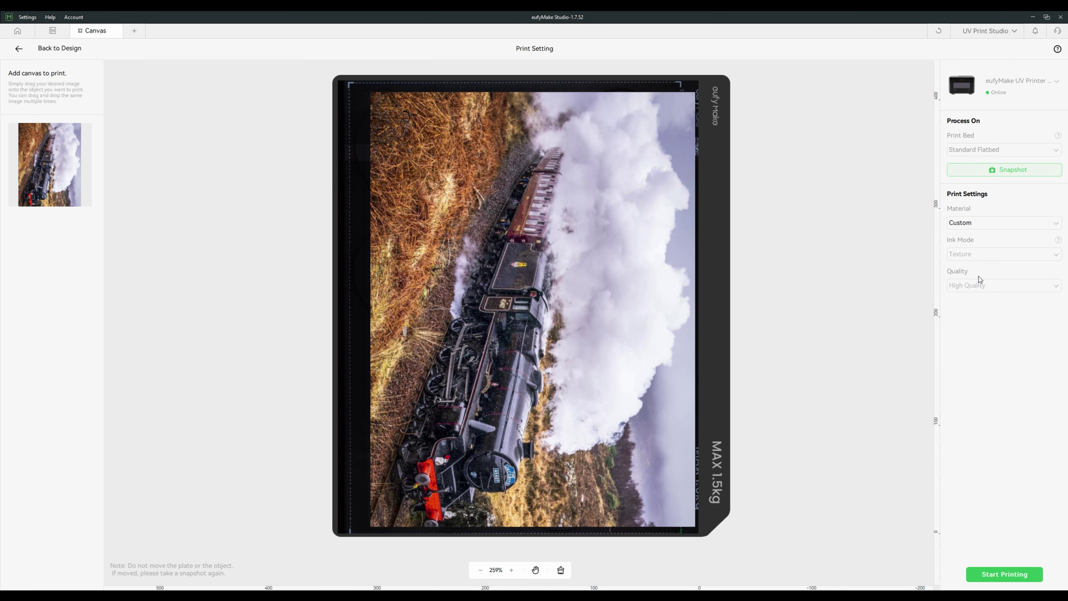
pyautogui.click(976, 224)
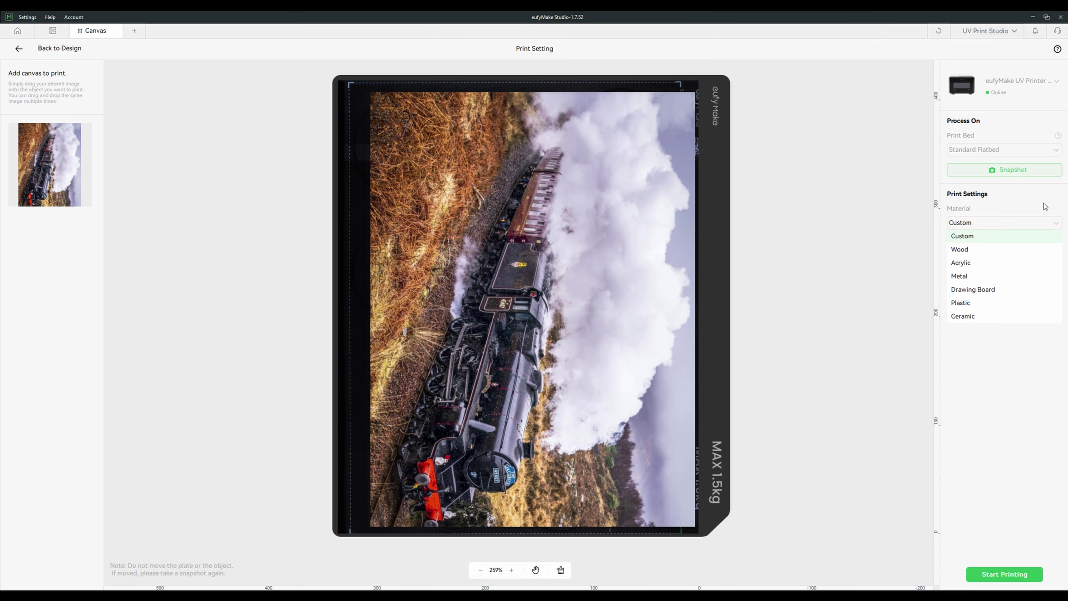
pyautogui.click(986, 249)
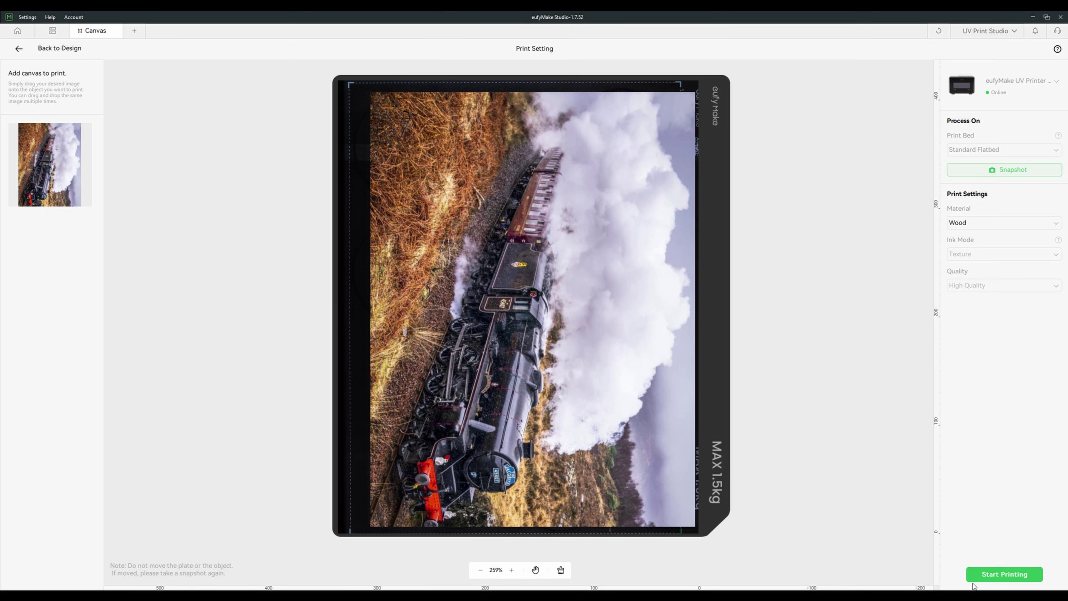
# Start printing the Wood-material train job on the E1.
pyautogui.click(1009, 575)
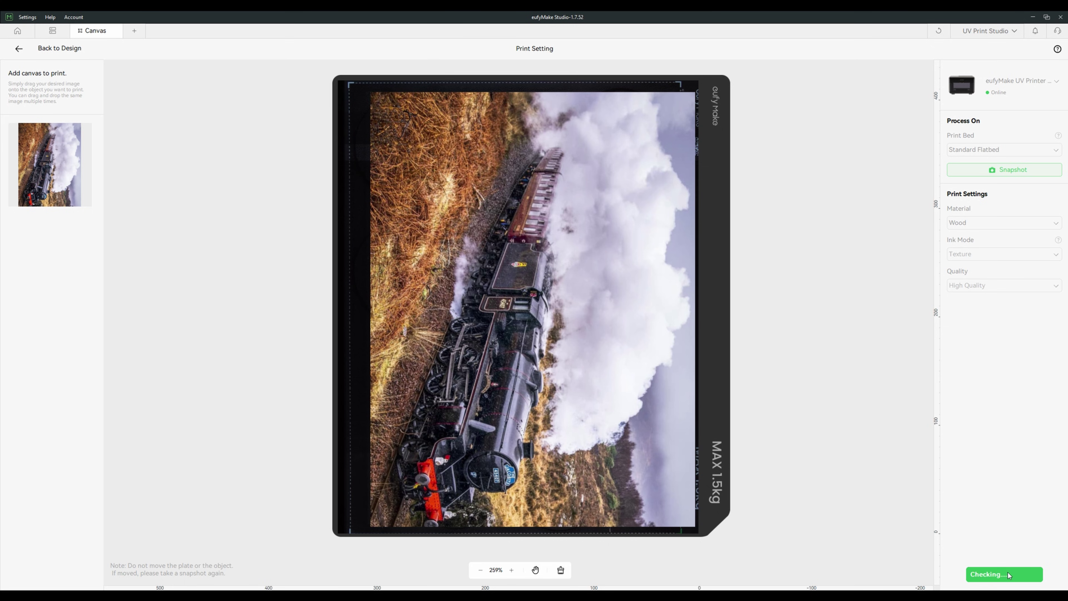